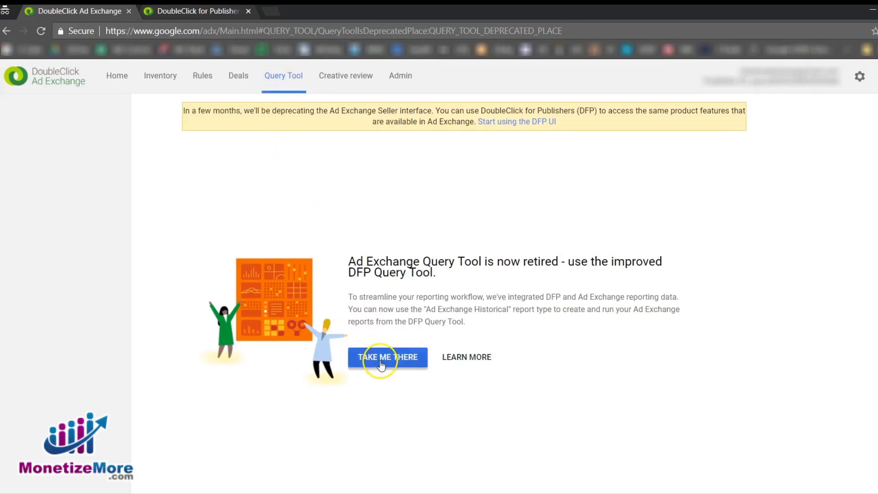
# - Switch to DoubleClick for Publishers and start a new report query
pyautogui.click(188, 13)
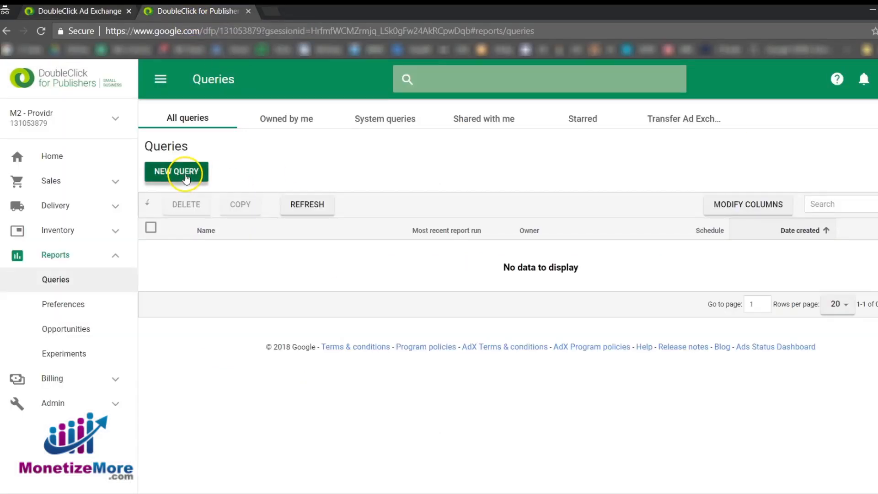
pyautogui.click(186, 178)
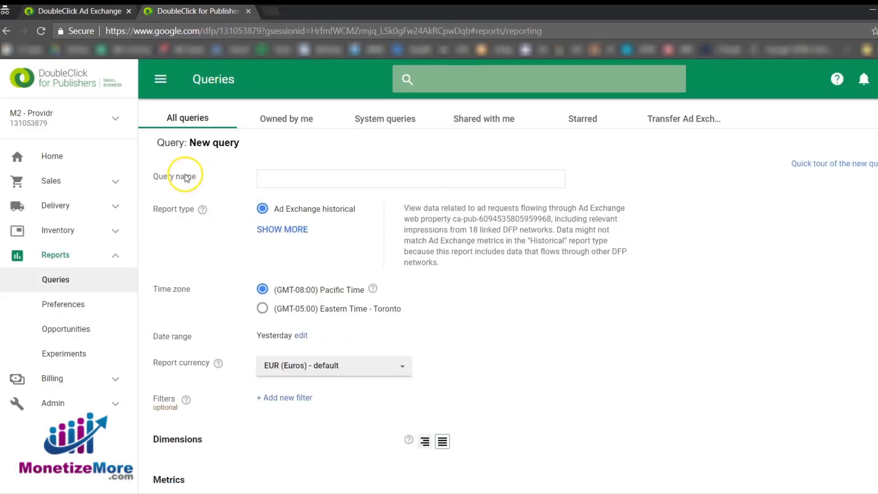
# - Name the query monetizemore.com_byadtag_last7days and open its date range for editing
pyautogui.click(314, 184)
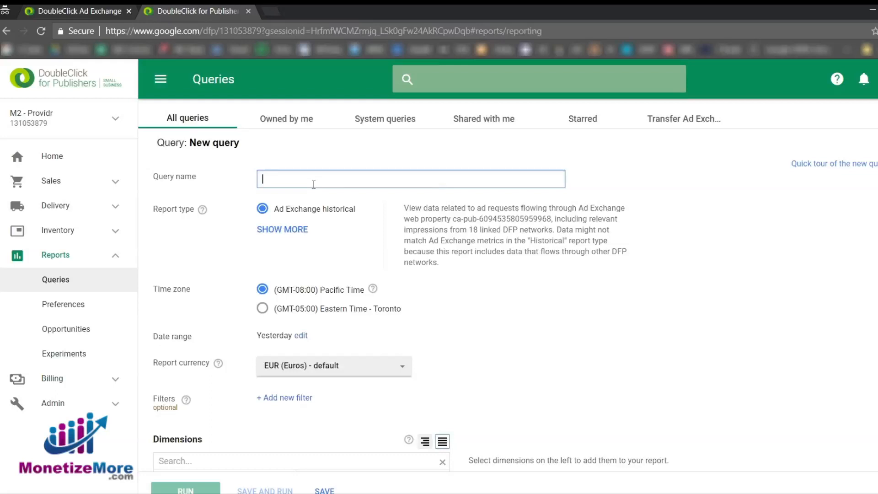
pyautogui.write('monetizemore.com_byadtag_last7days')
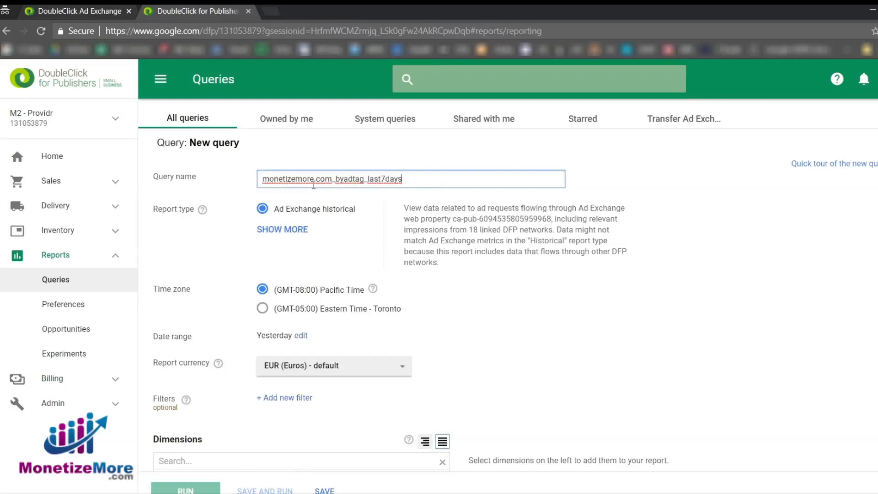
pyautogui.click(377, 200)
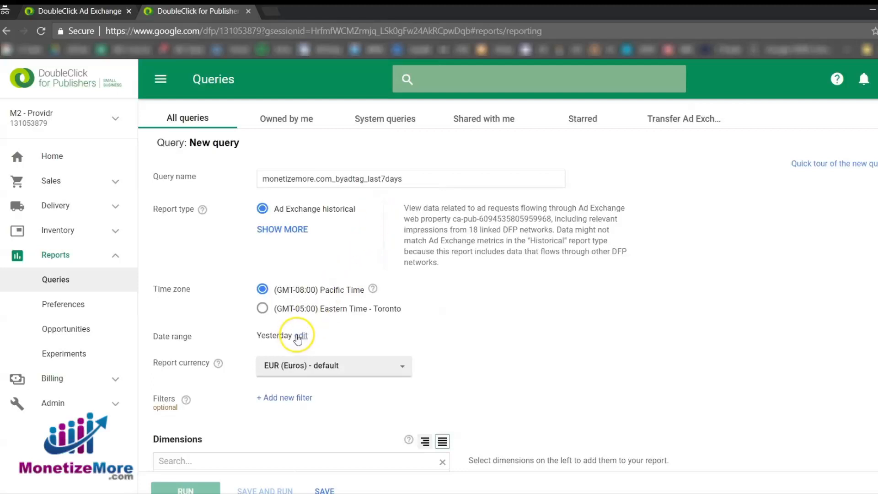
pyautogui.click(300, 336)
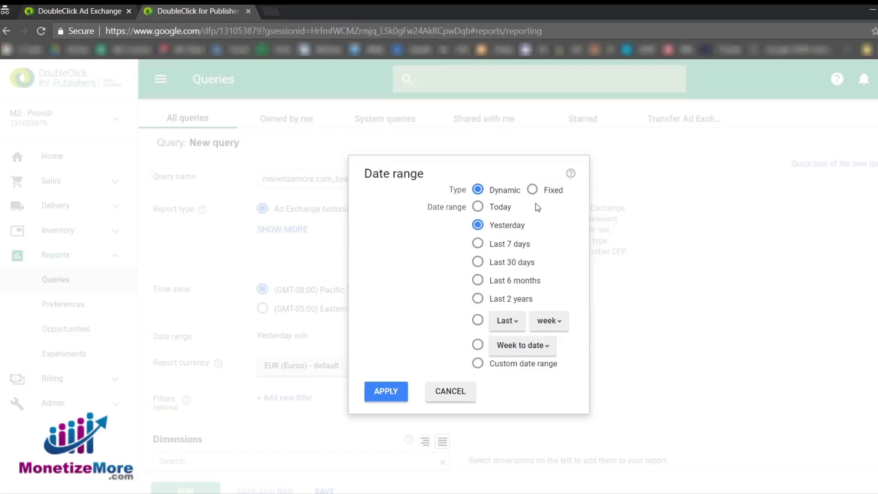
pyautogui.click(532, 190)
pyautogui.click(496, 208)
pyautogui.click(421, 224)
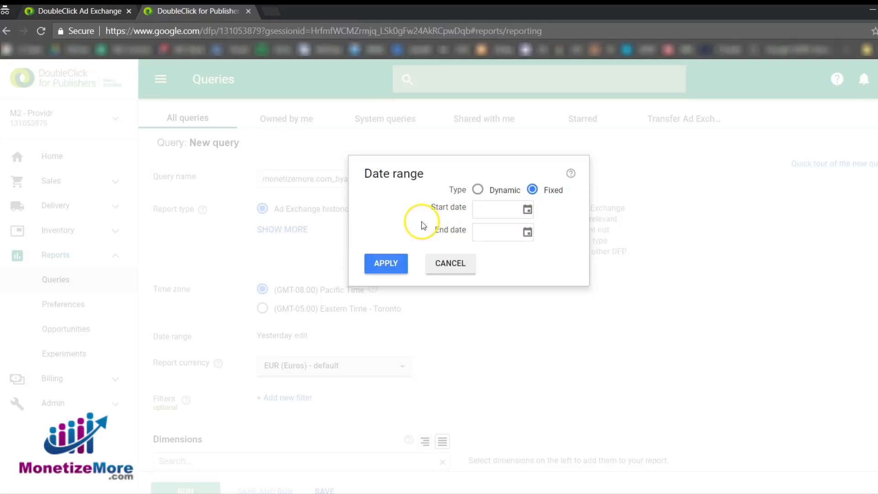
pyautogui.click(500, 234)
pyautogui.click(435, 222)
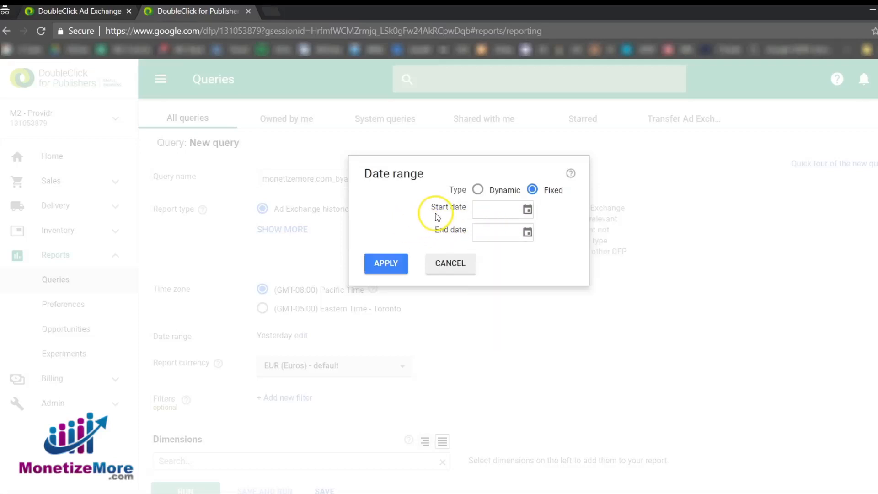
pyautogui.click(478, 190)
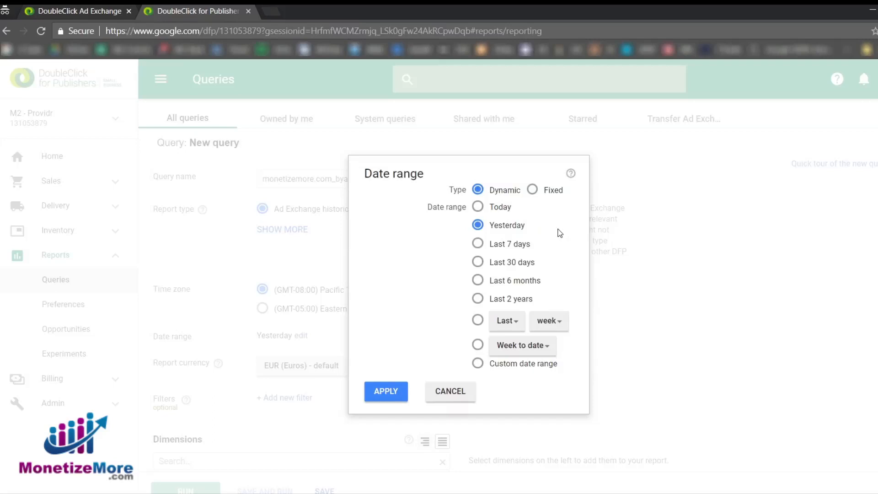
# - Set the query's date range to Last 7 days and its report currency to USD (US Dollars)
pyautogui.click(516, 245)
pyautogui.click(498, 247)
pyautogui.click(396, 399)
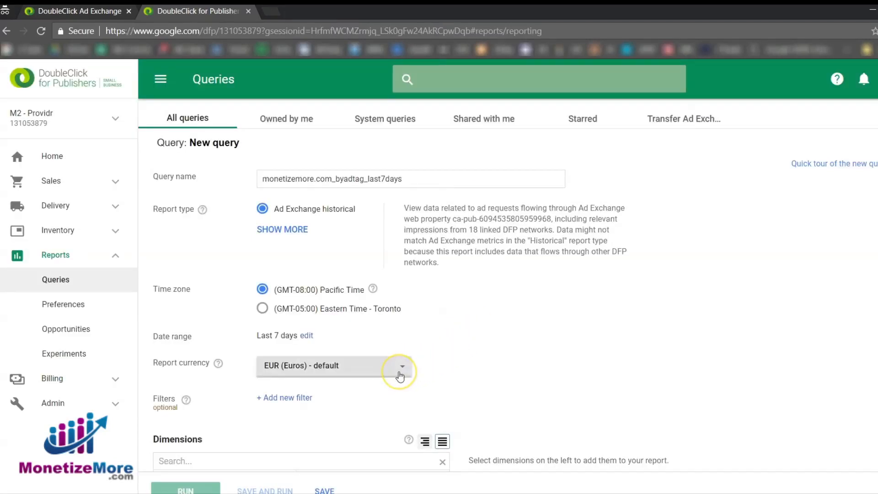
pyautogui.click(400, 376)
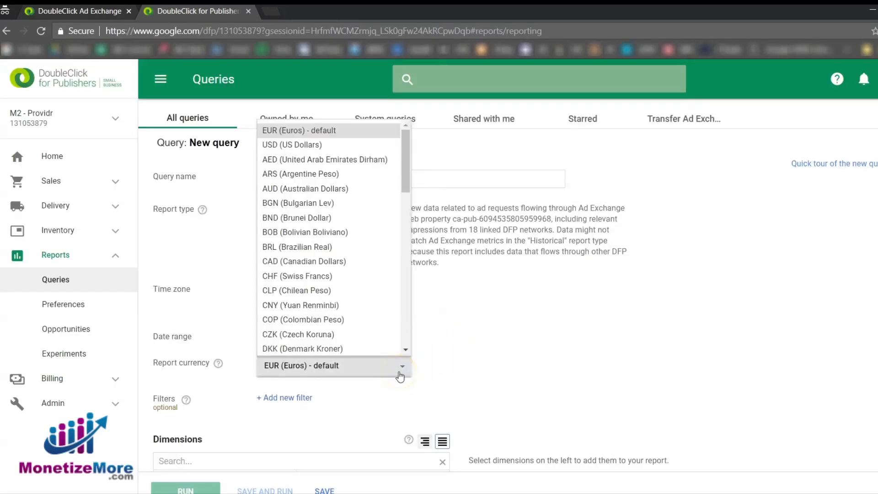
pyautogui.click(364, 145)
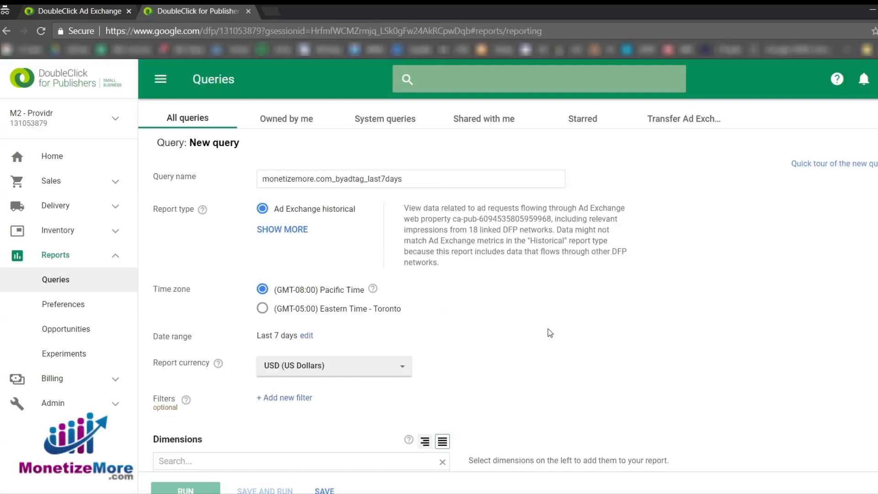
# - Add the dimensions Days, DFP Ad Units and Countries to the report in that order
pyautogui.scroll(-7, 548, 329)
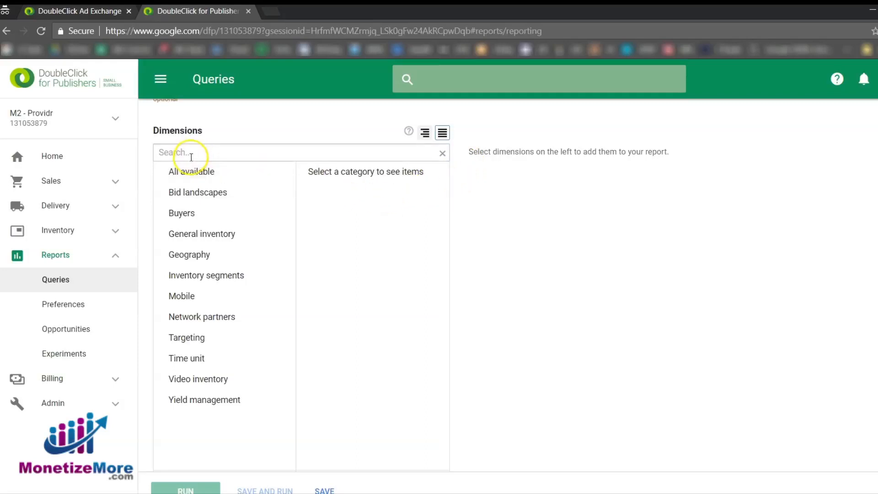
pyautogui.click(182, 362)
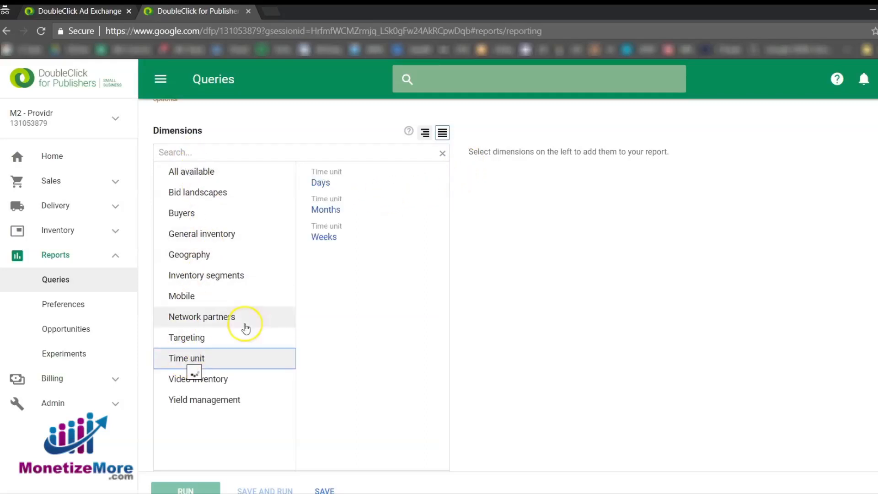
pyautogui.click(328, 178)
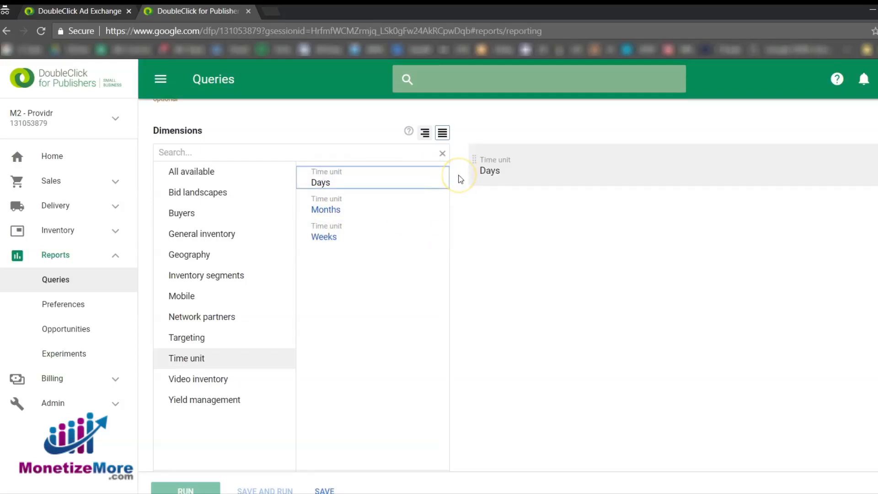
pyautogui.click(231, 282)
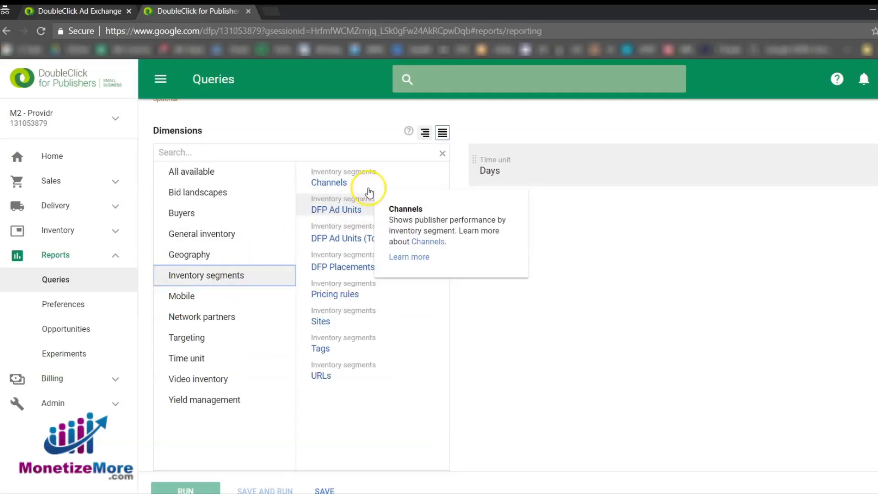
pyautogui.click(347, 214)
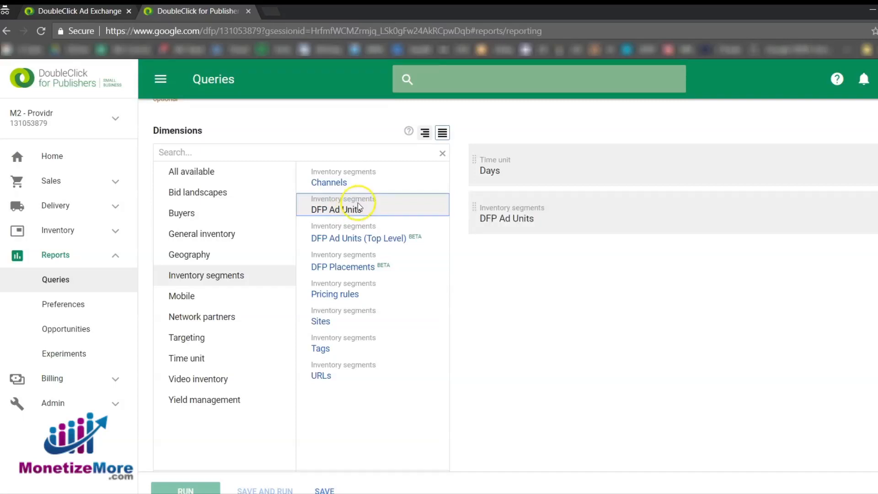
pyautogui.moveTo(260, 231); pyautogui.dragTo(194, 257)
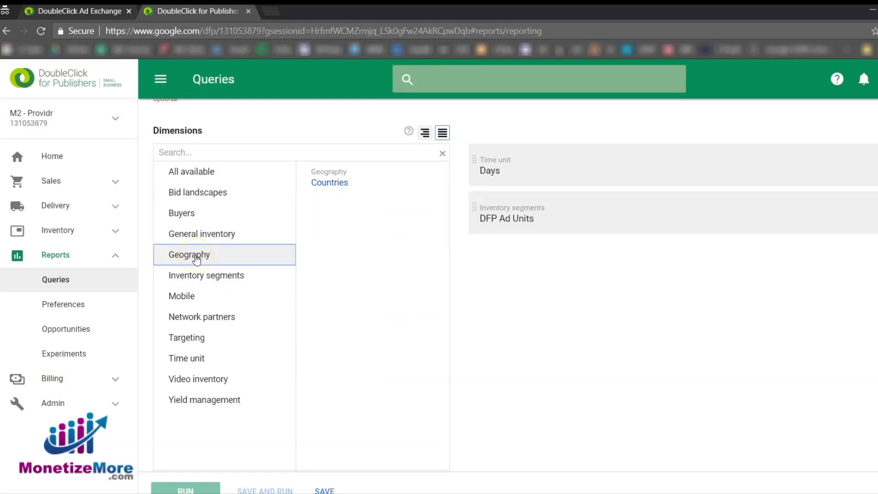
pyautogui.moveTo(346, 184); pyautogui.dragTo(465, 171)
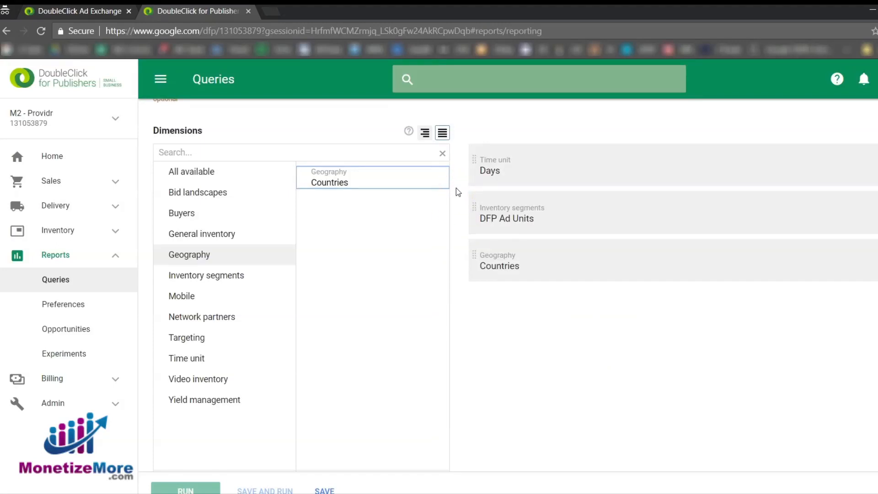
# - Try the nested layout for the selected dimensions and return to the flat layout
pyautogui.click(425, 133)
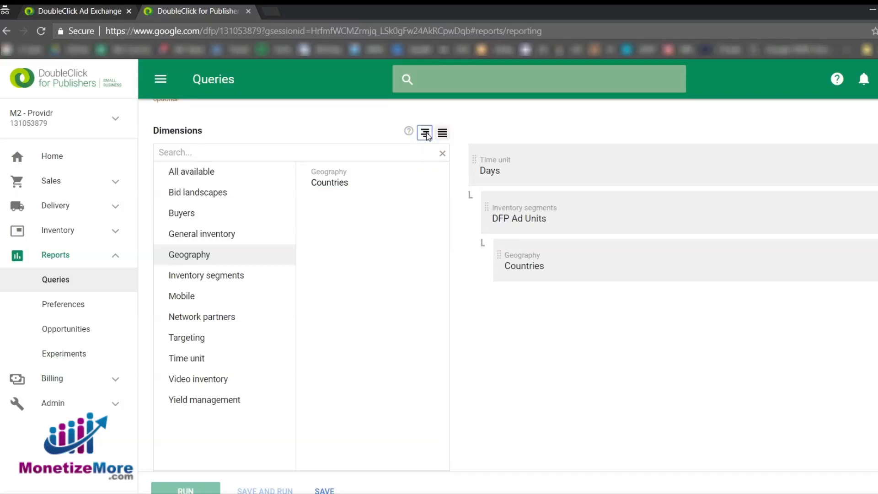
pyautogui.click(441, 134)
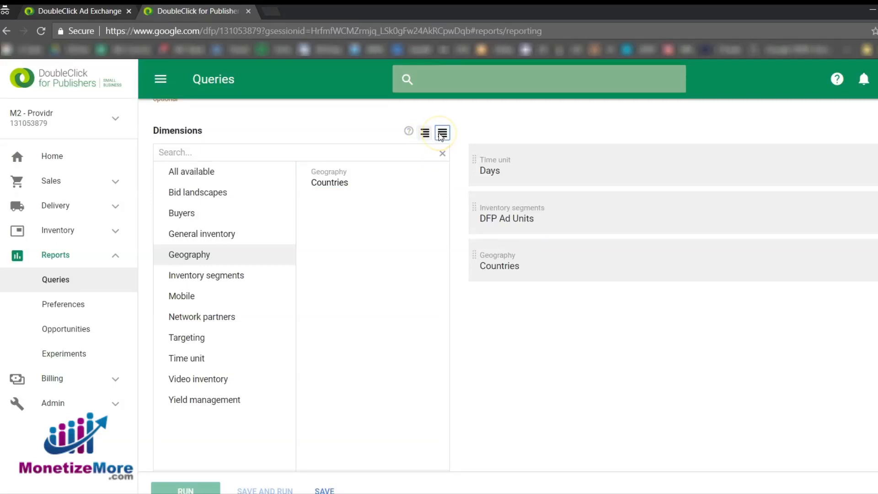
pyautogui.moveTo(471, 159)
# - Include all Standard metrics in the report, from Ad requests through Ad eCPM
pyautogui.scroll(-8, 460, 166)
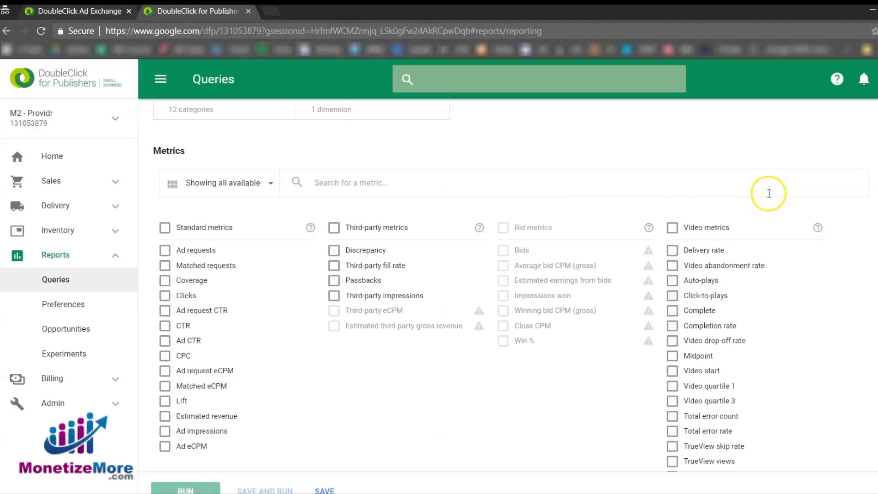
pyautogui.scroll(-3, 778, 202)
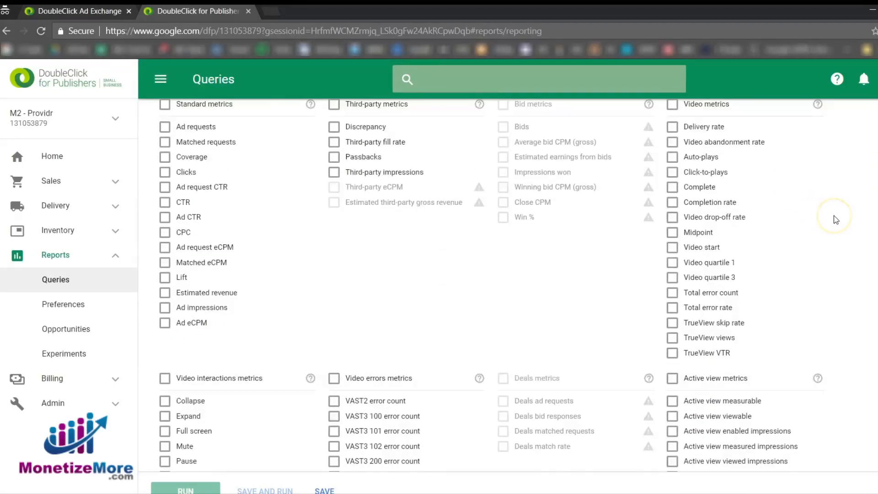
pyautogui.scroll(3, 835, 220)
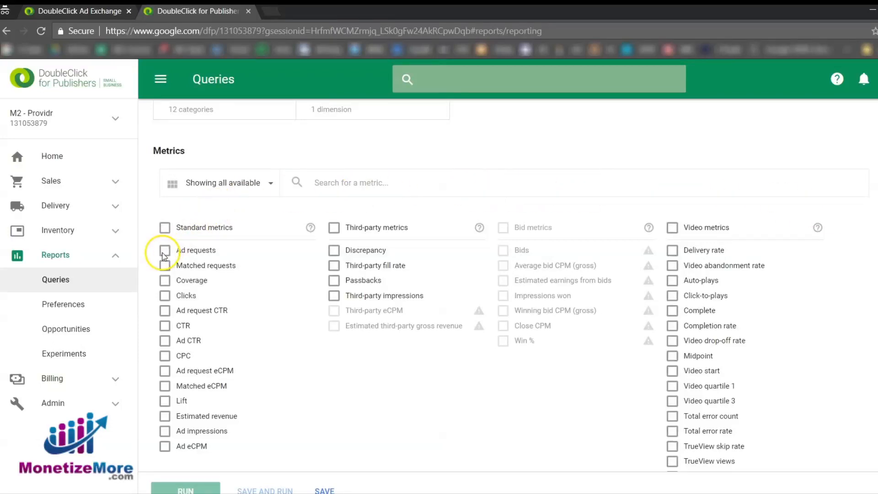
pyautogui.click(165, 228)
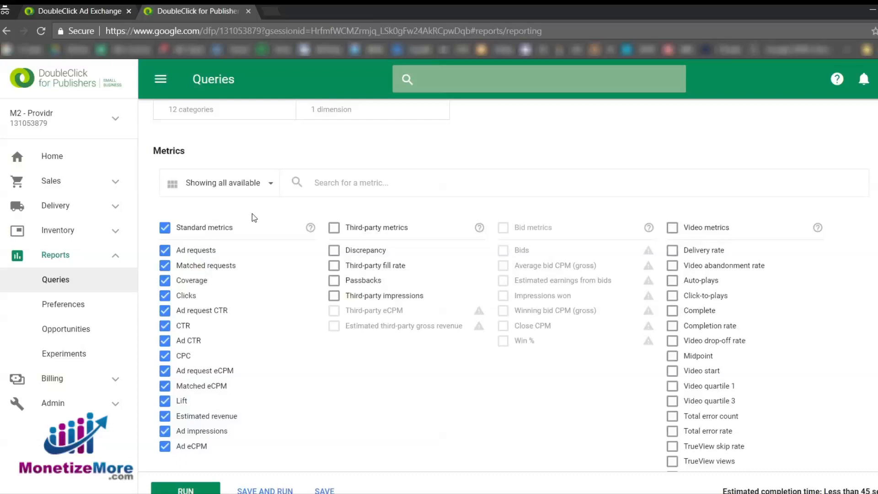
# - Apply the Once schedule for generating the report
pyautogui.scroll(-7, 252, 214)
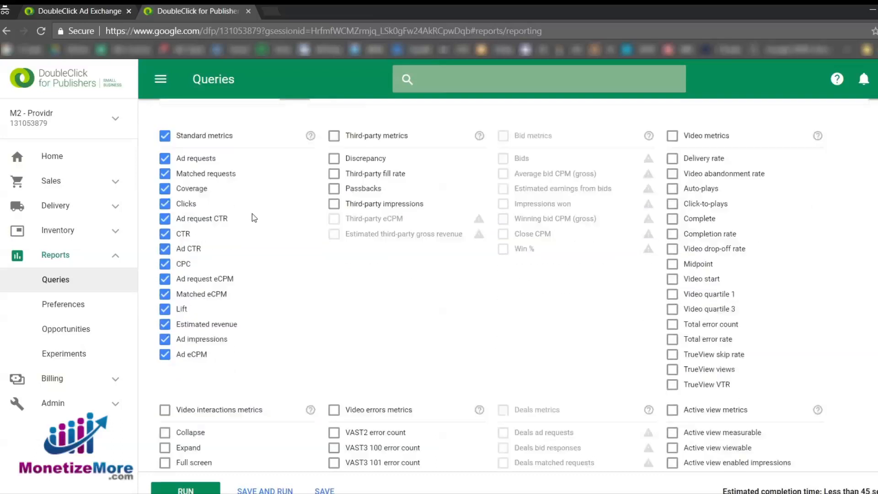
pyautogui.scroll(-9, 252, 214)
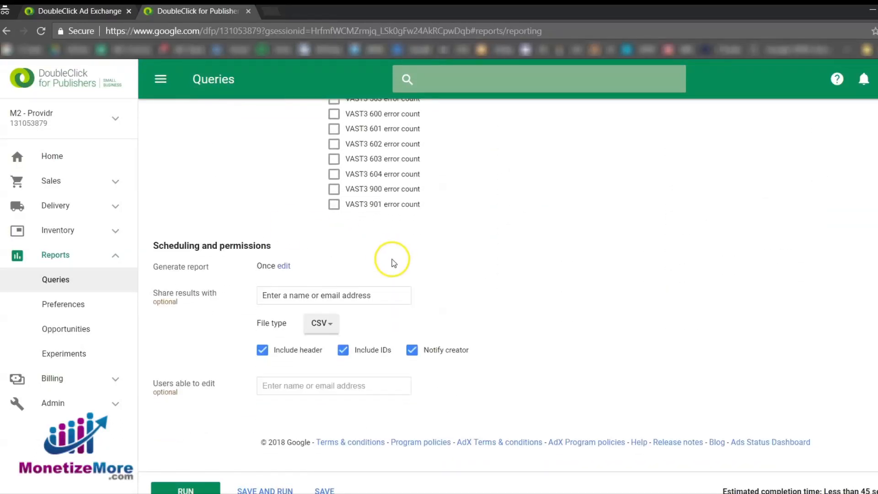
pyautogui.click(288, 269)
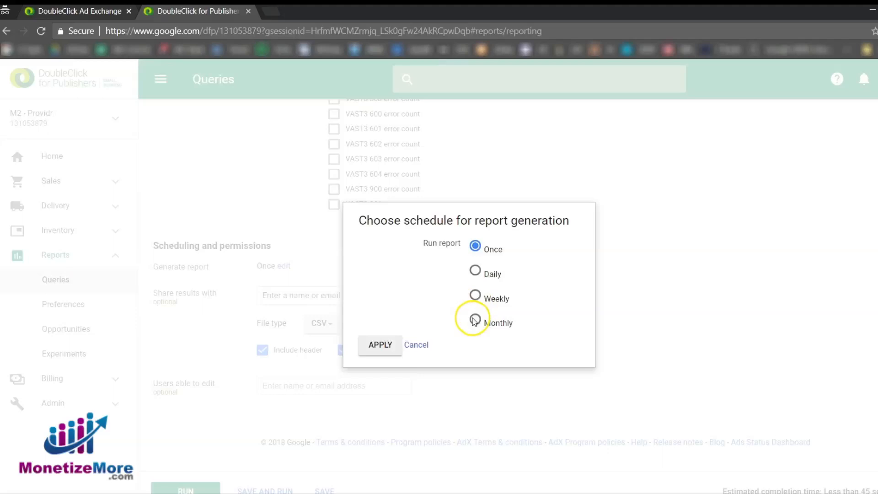
pyautogui.click(381, 345)
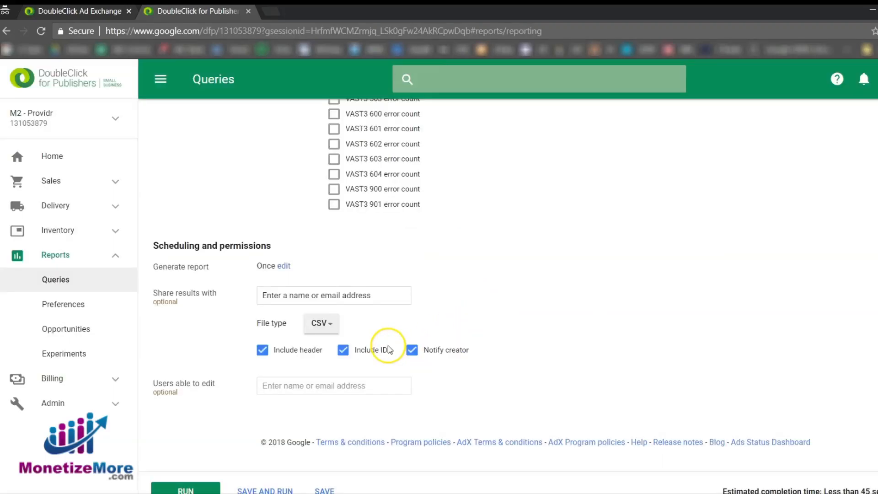